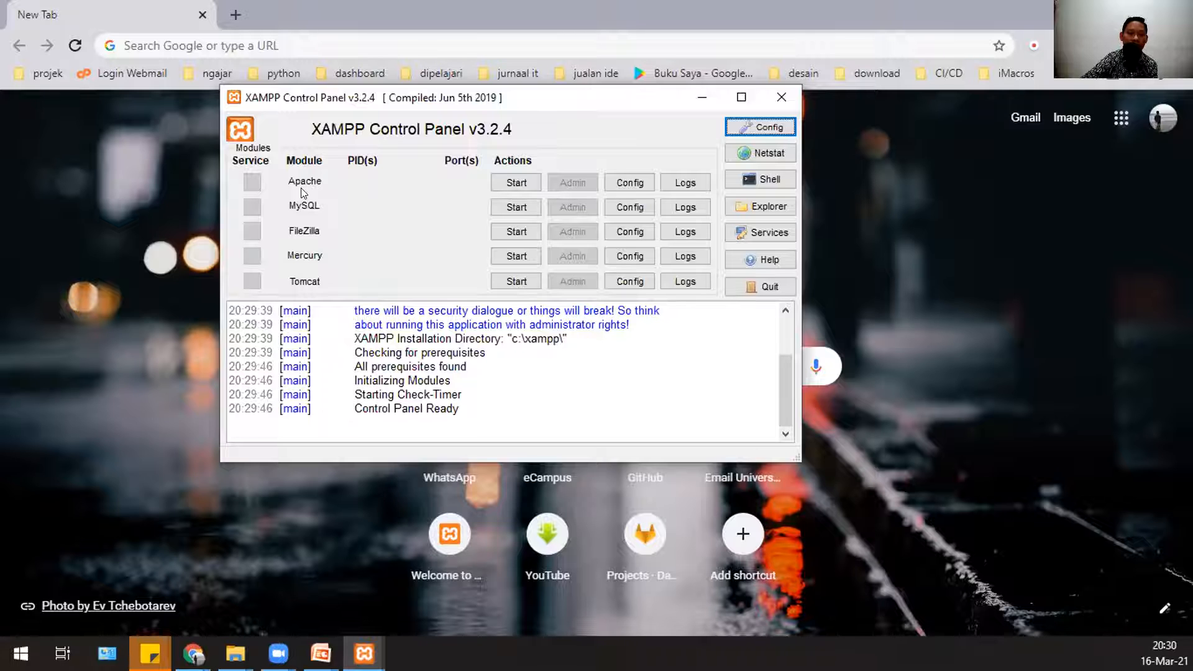
click(293, 40)
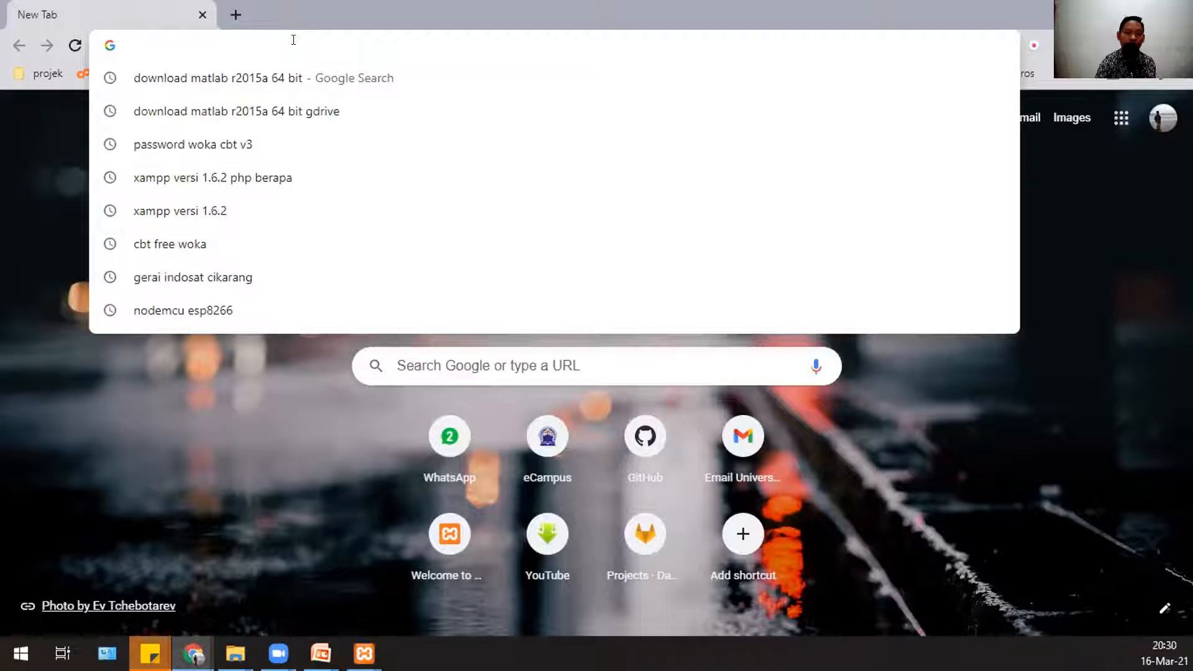
text(loca)
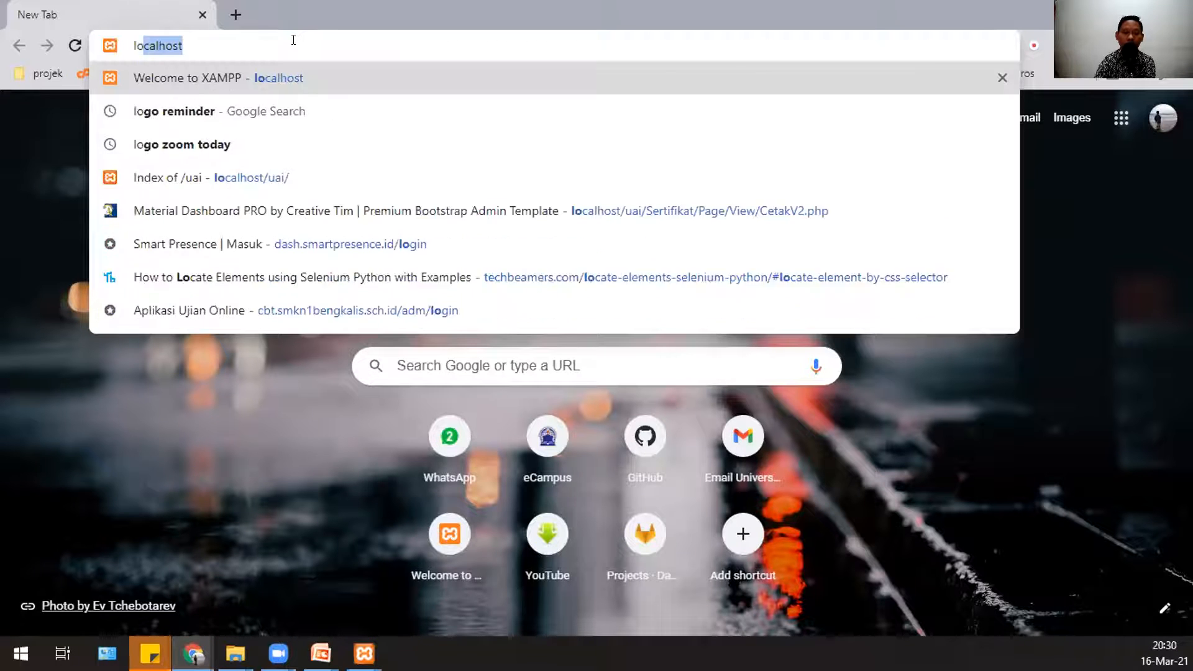
key(BackSpace)
key(BackSpace)
key(BackSpace)
key(BackSpace)
key(BackSpace)
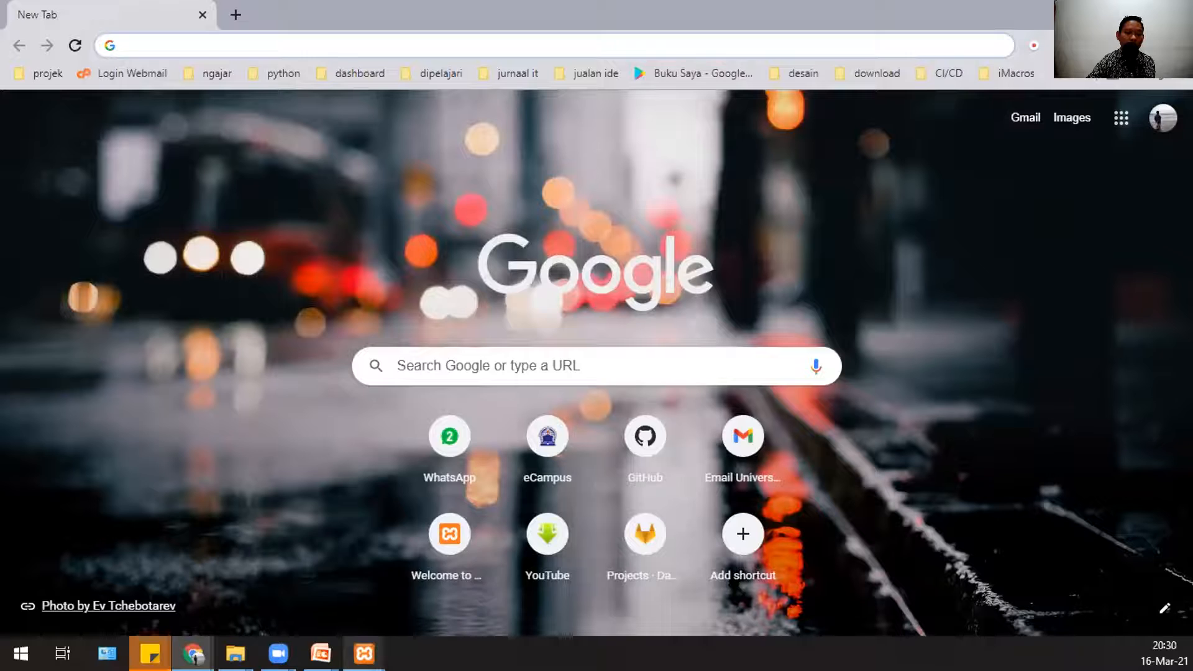
Step: Switch to the XAMPP Control Panel and start the Apache module
mouse_move(364, 653)
click(453, 575)
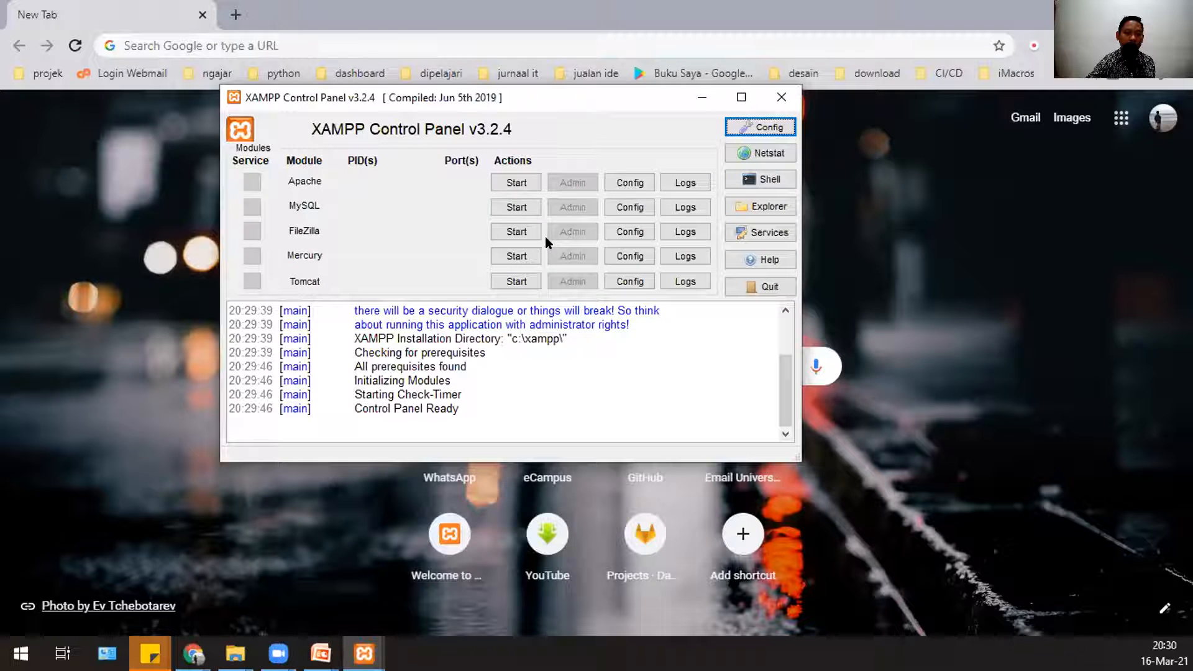
click(515, 183)
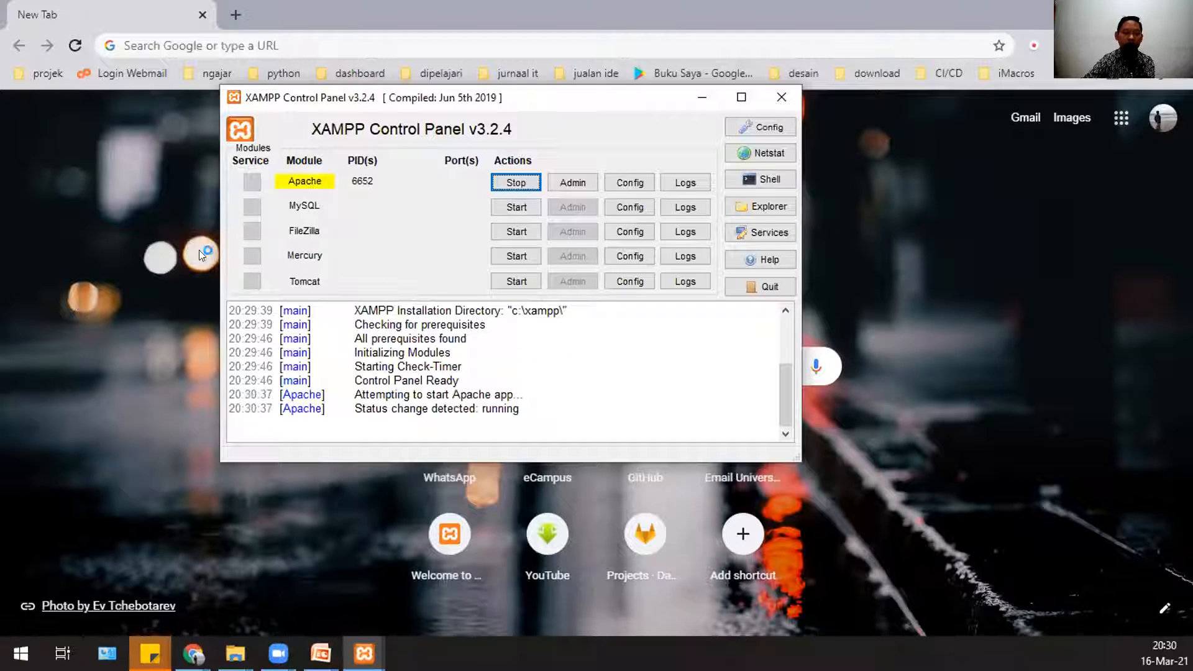
Step: Switch to the browser and load the local server's page at 127.0.0.1 without a port number
click(276, 46)
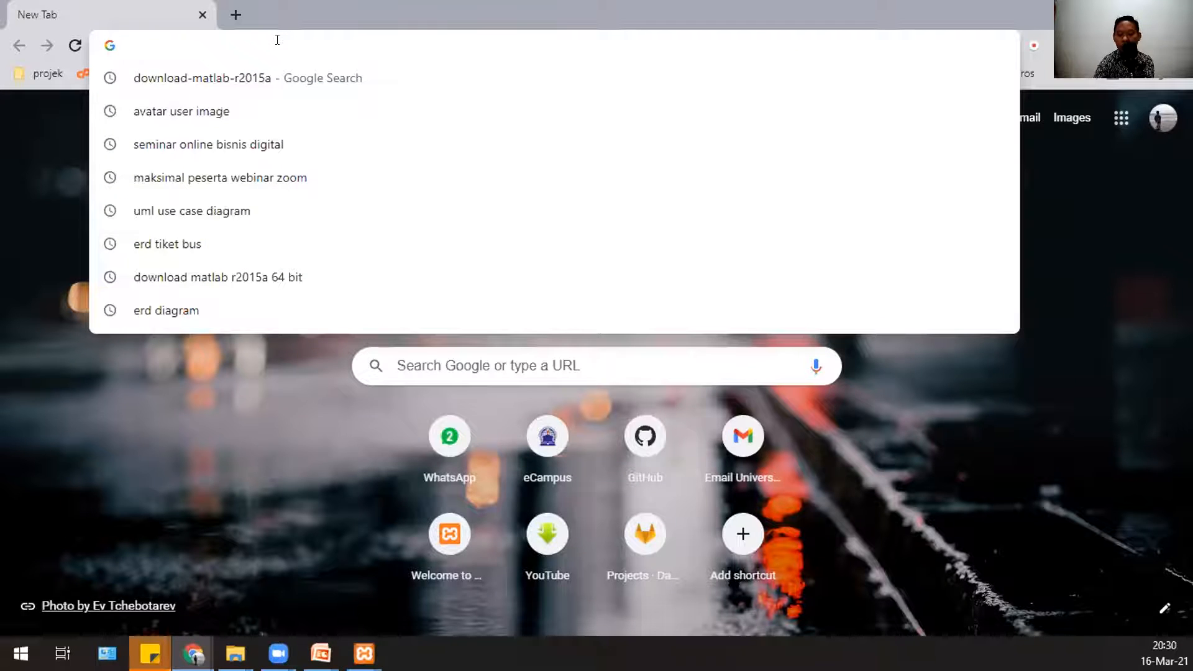
text(12)
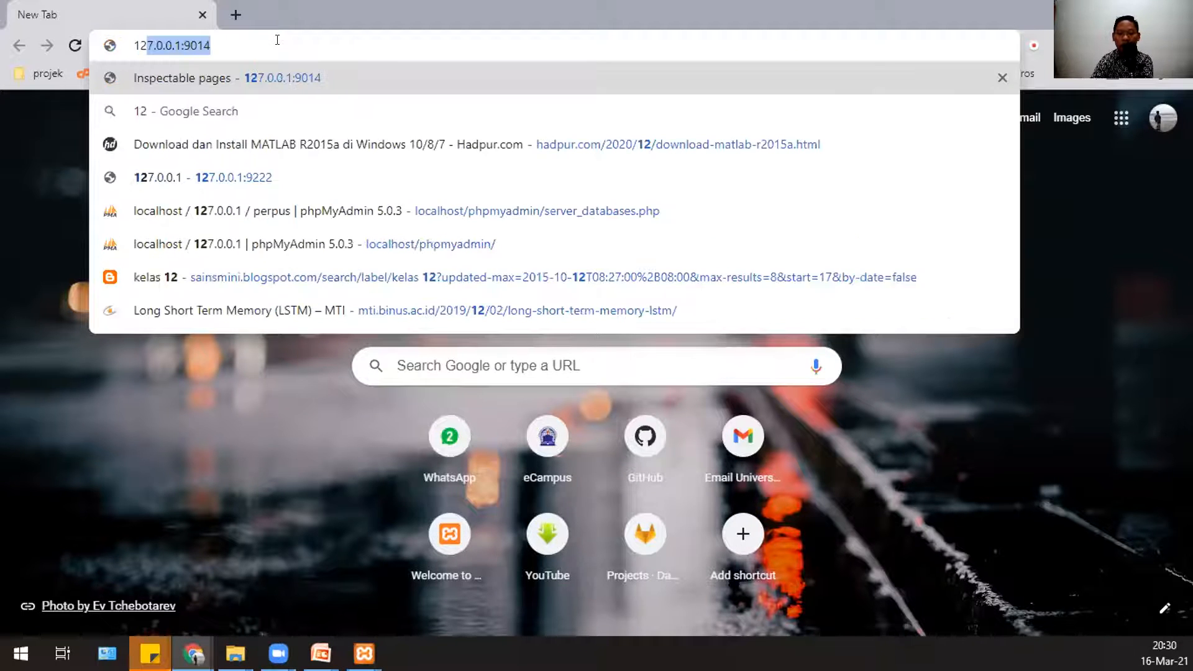
key(Right)
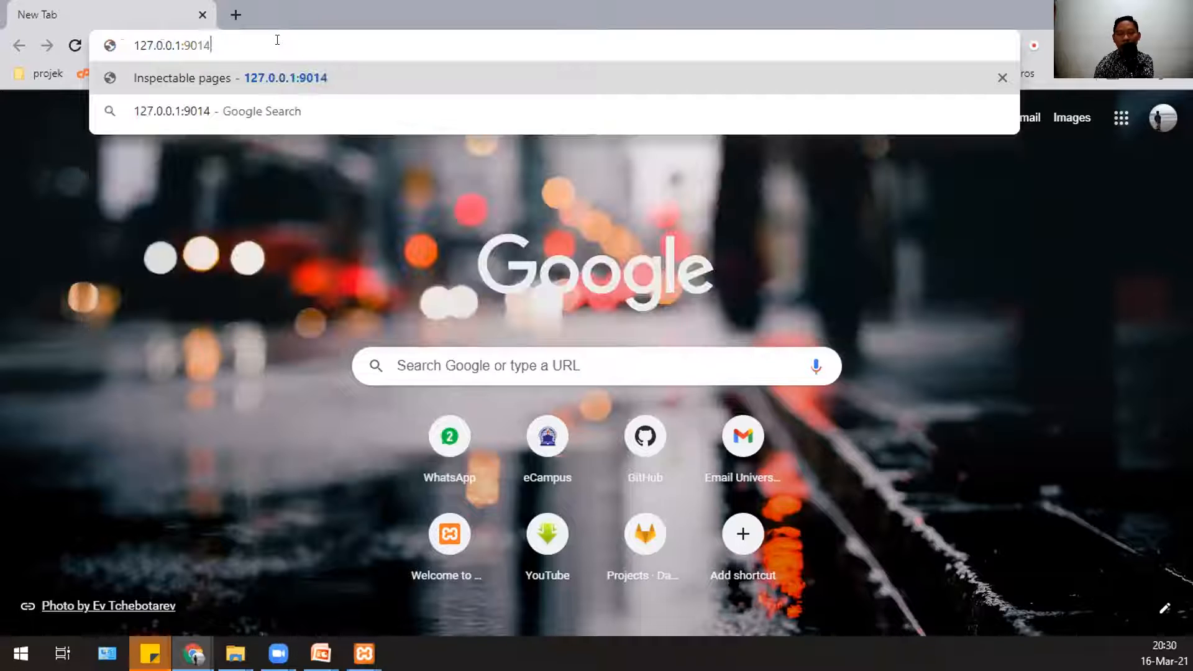
key(BackSpace)
key(BackSpace)
key(BackSpace)
key(BackSpace)
key(BackSpace)
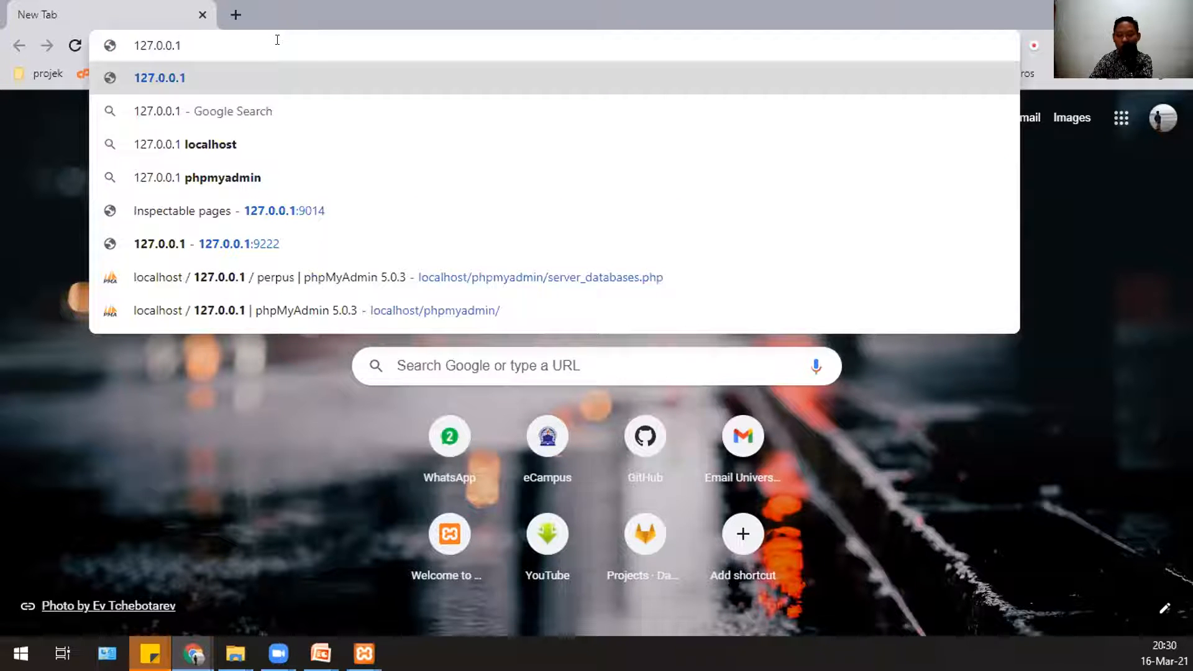
key(Return)
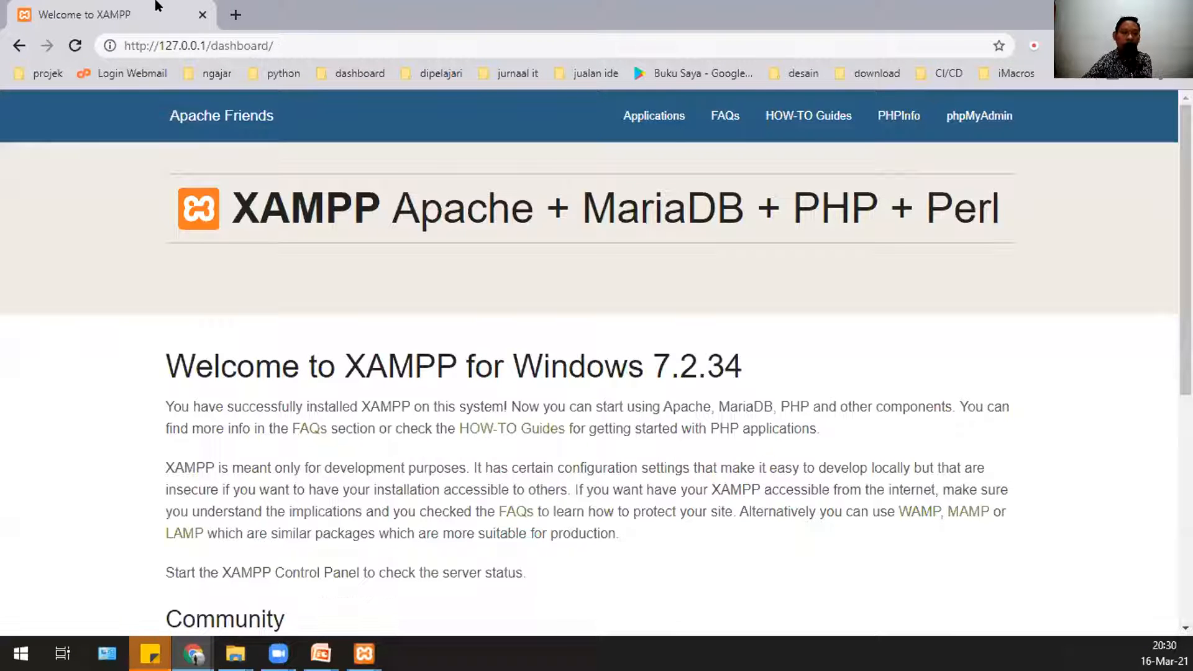
Step: Move the XAMPP Control Panel window away from the dashboard's navigation links and open phpMyAdmin from the dashboard
mouse_move(369, 637)
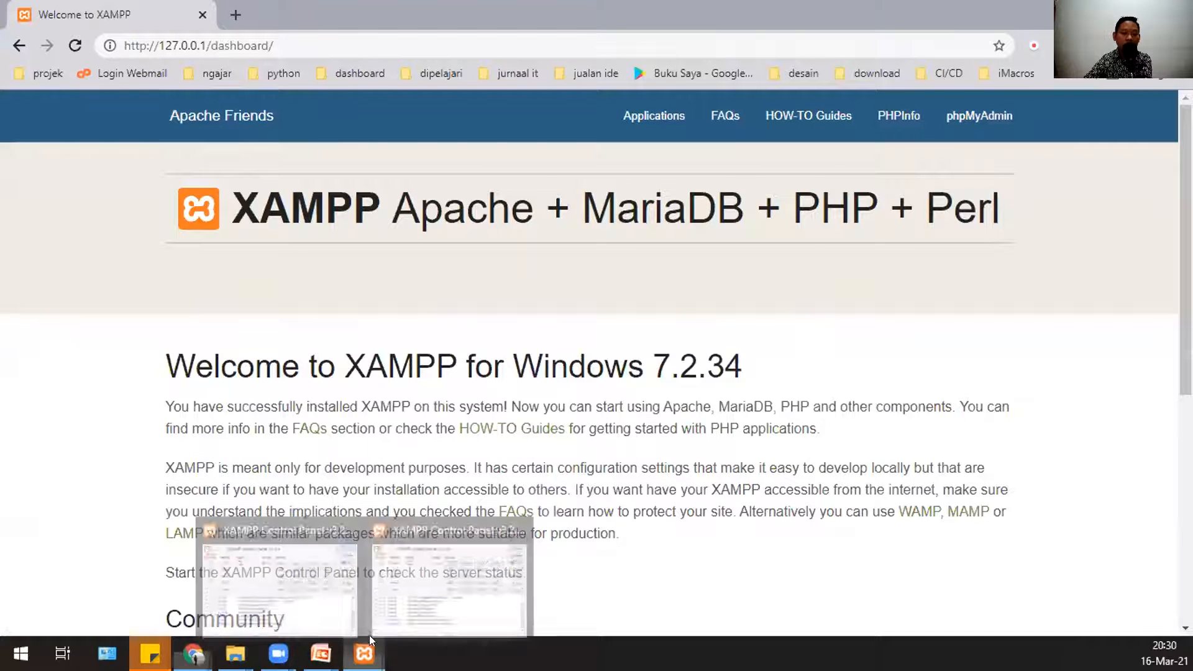
click(446, 586)
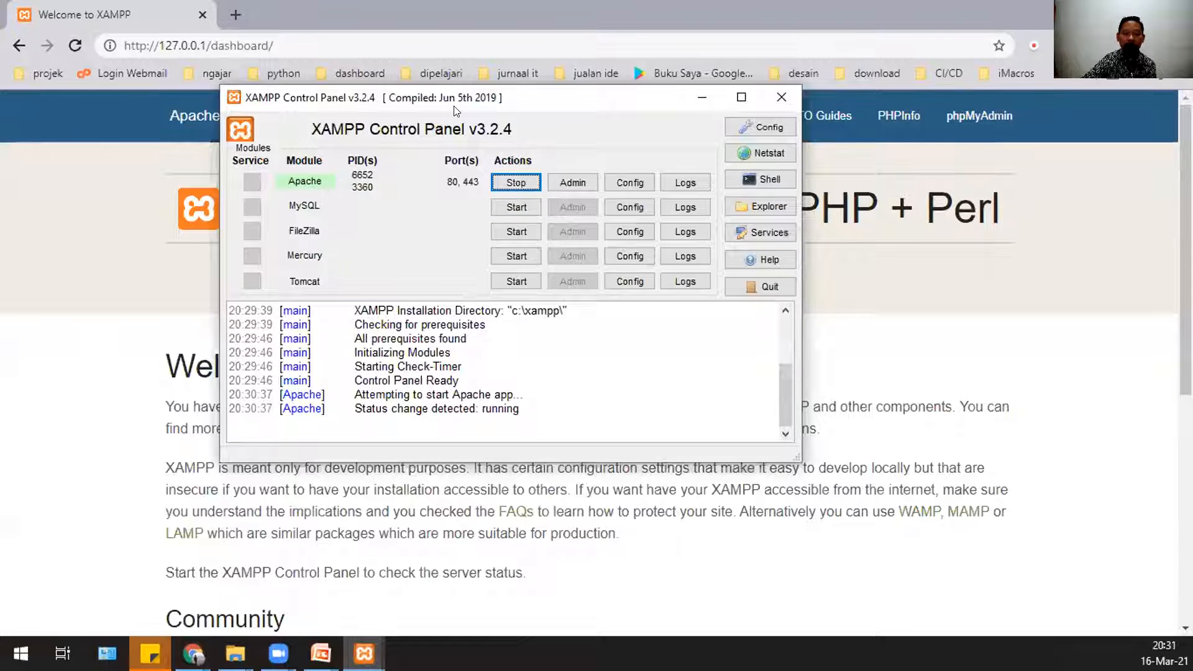
drag(457, 110, 694, 259)
click(971, 118)
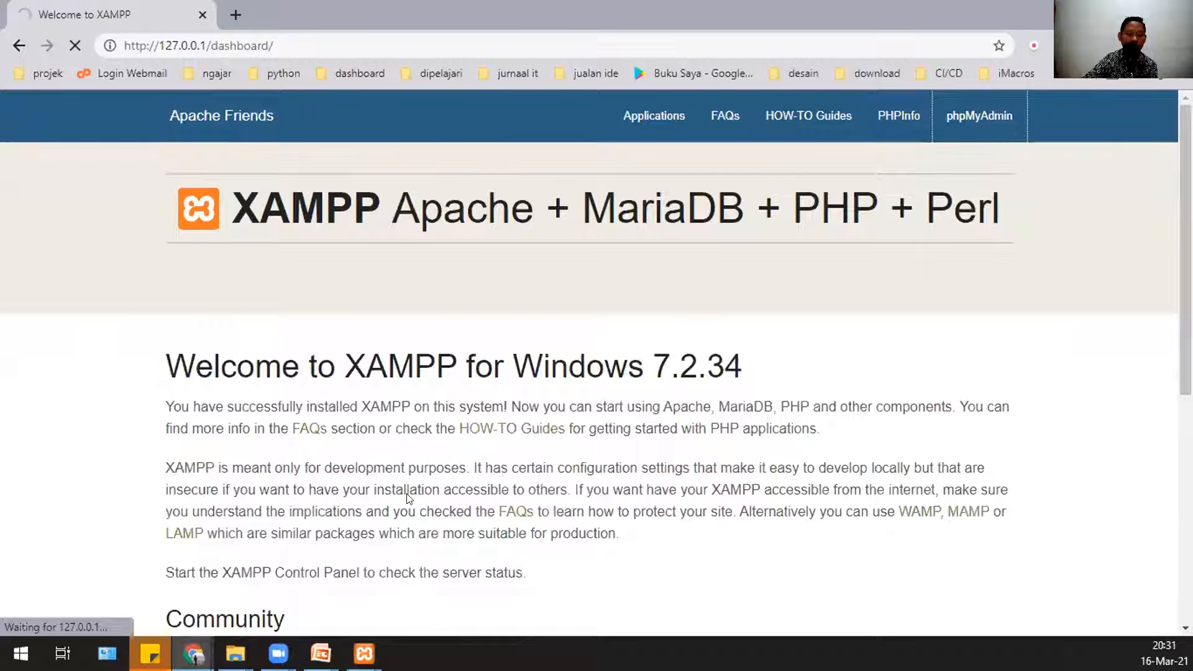
Step: Start the MySQL module in the XAMPP Control Panel and reload the phpMyAdmin page in the browser
mouse_move(370, 640)
click(450, 575)
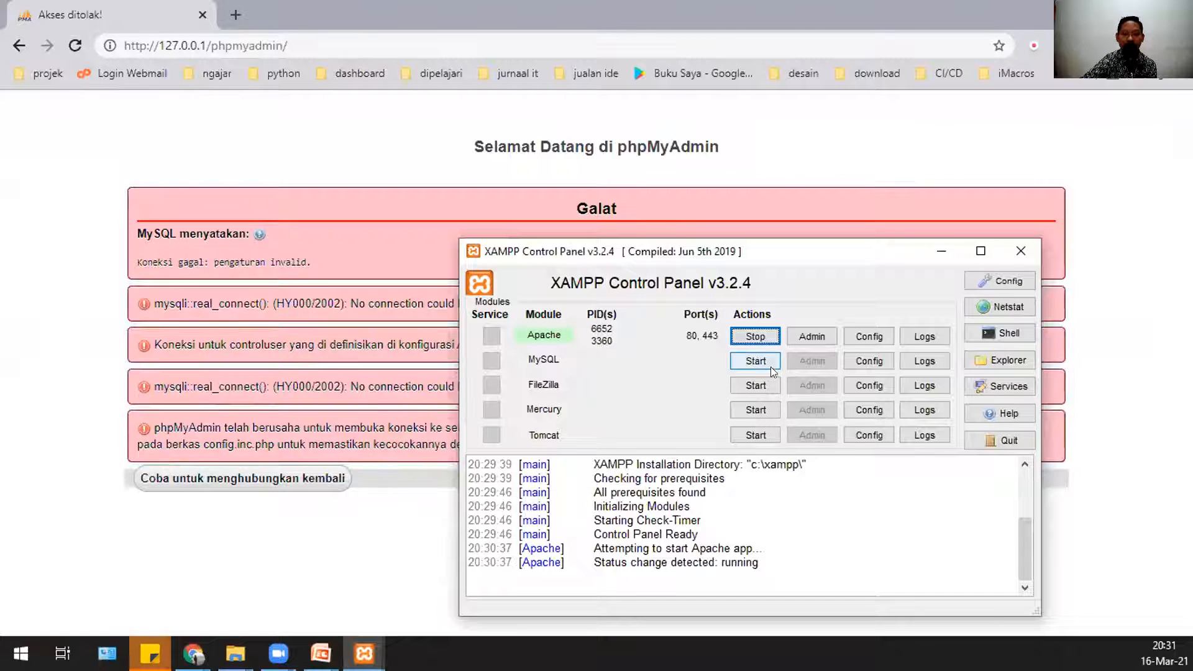
click(755, 361)
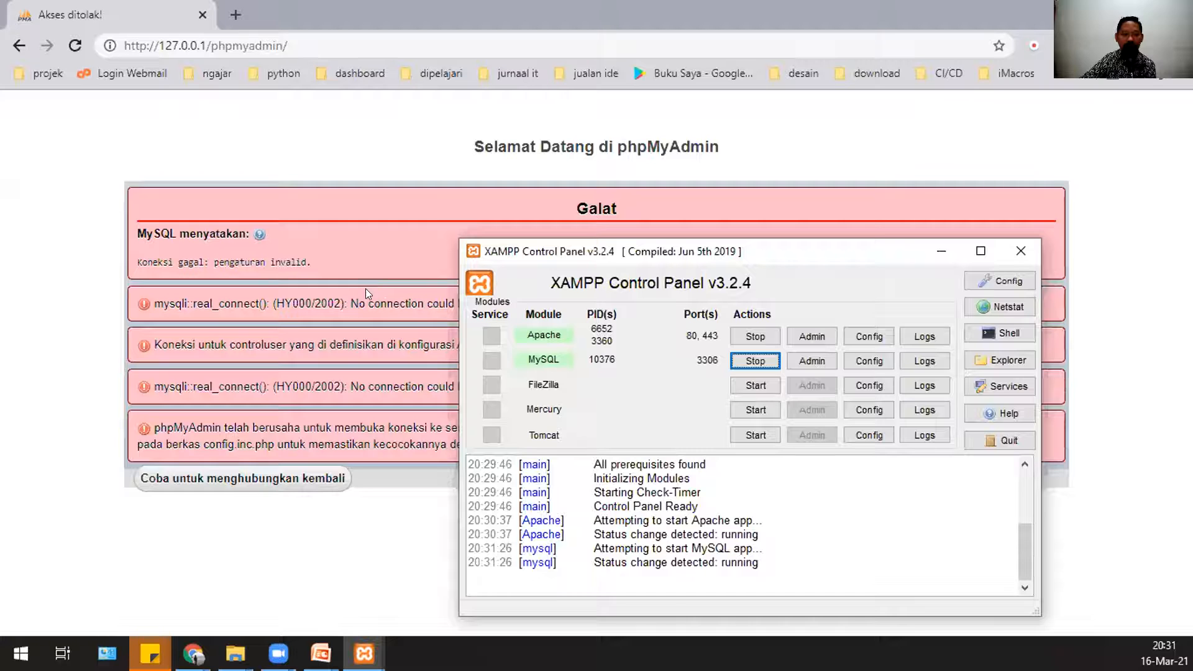
click(76, 47)
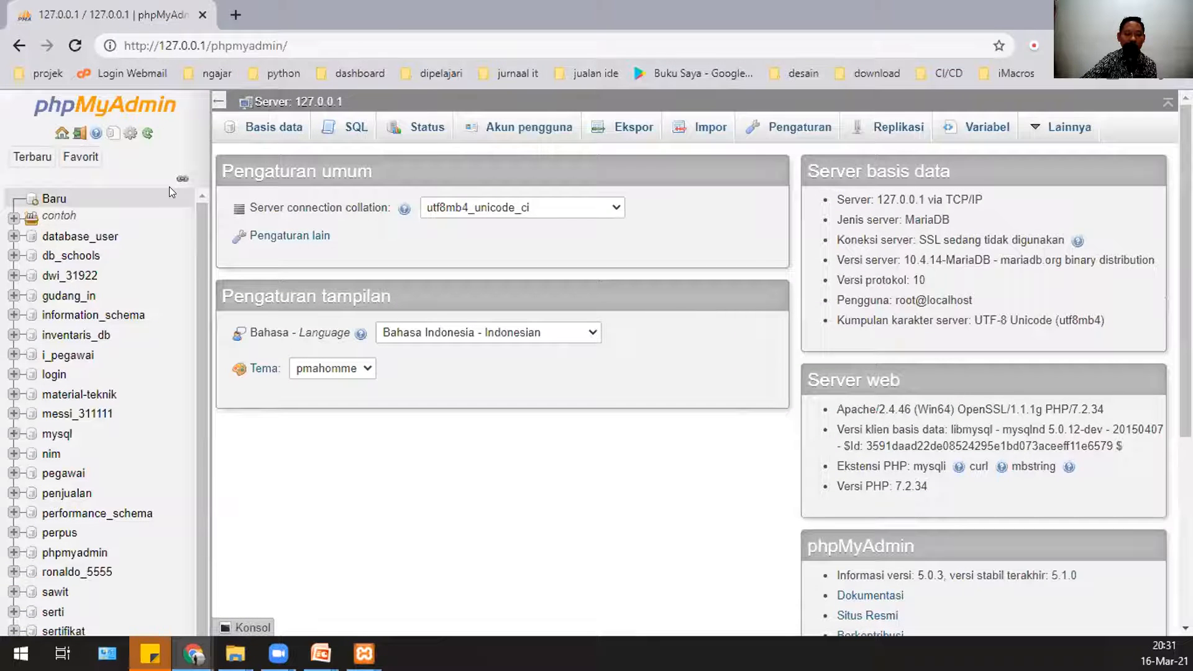
Step: Open the sawit database and browse the rows of its petani table
scroll(169, 187, down, 2)
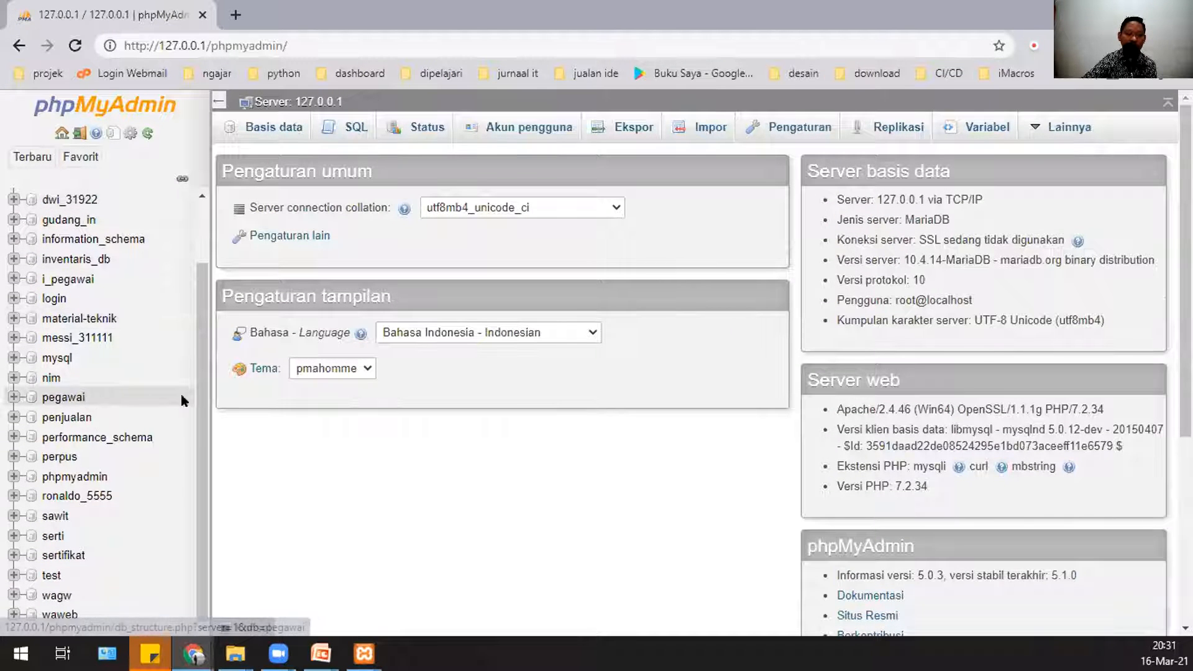
scroll(205, 402, down, 3)
scroll(205, 401, down, 2)
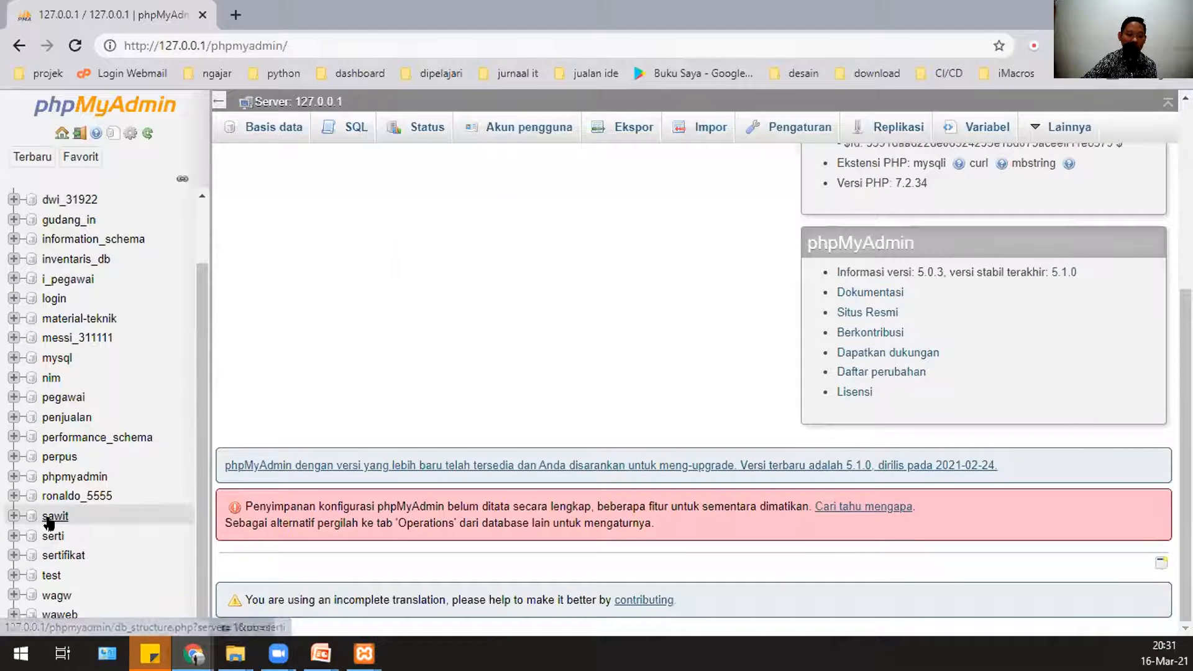
click(55, 515)
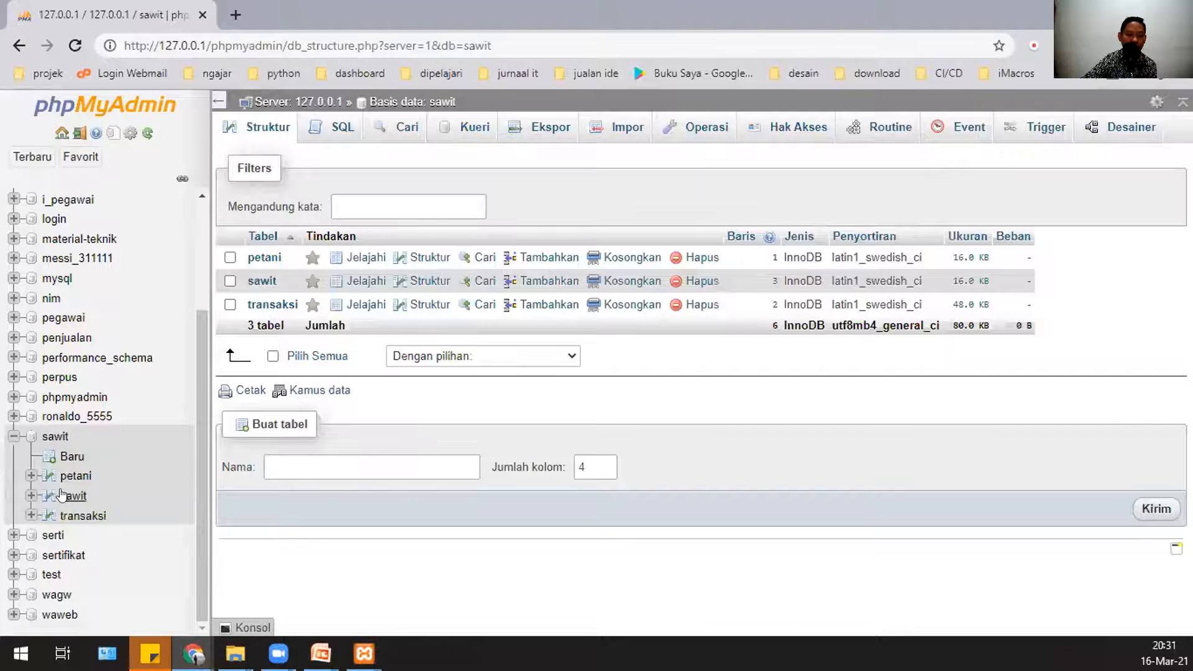
click(264, 258)
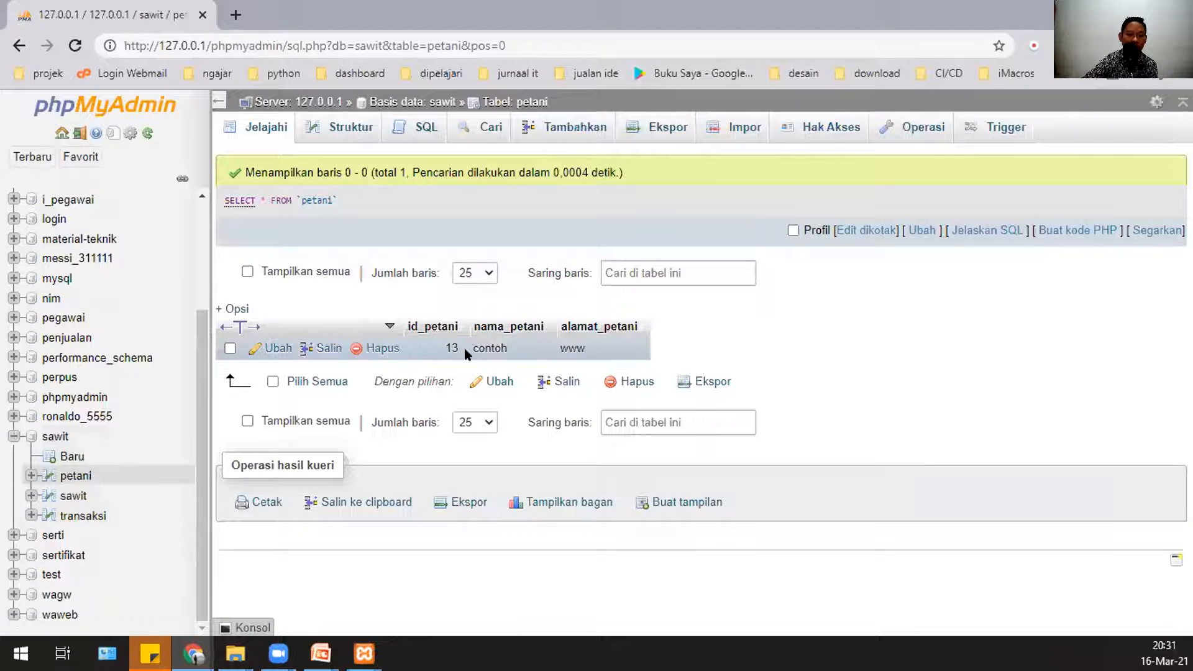
Step: Edit the petani row with id_petani 13, set nama_petani to contoh123, and save the record
click(277, 349)
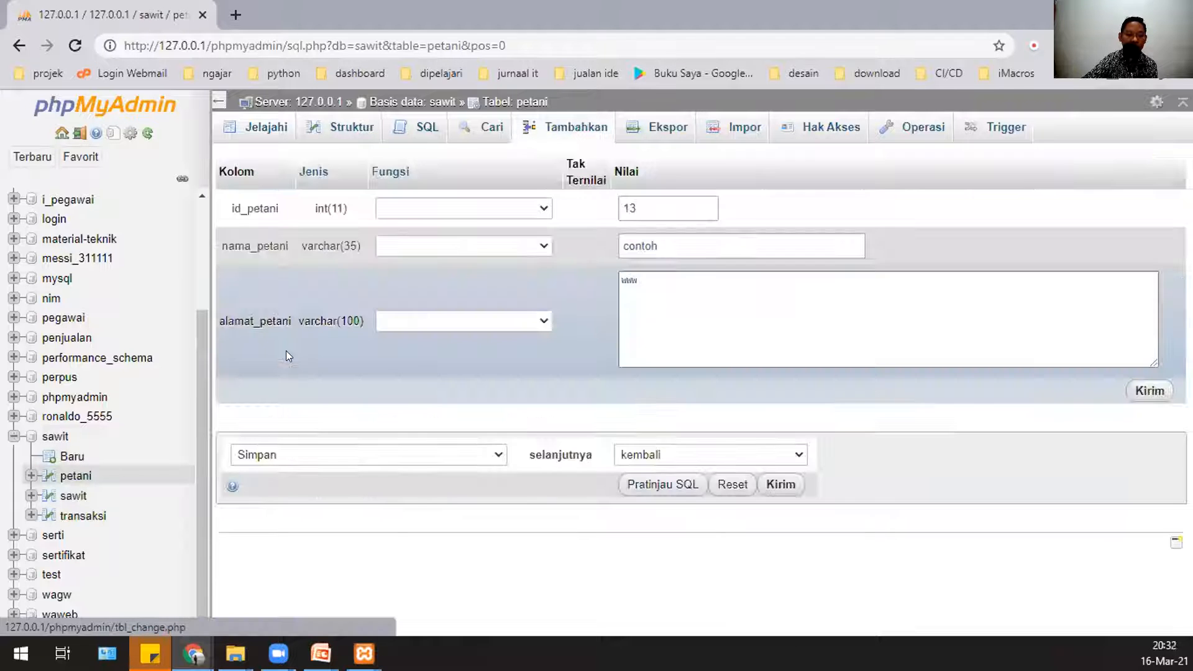
click(683, 245)
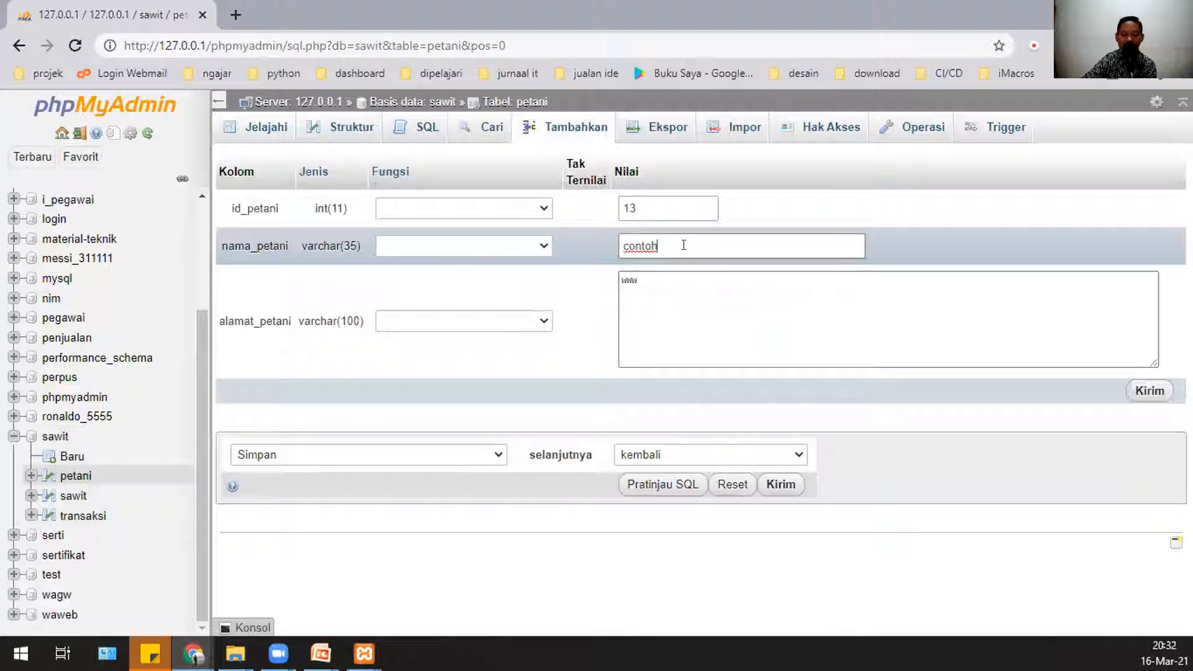
text(123)
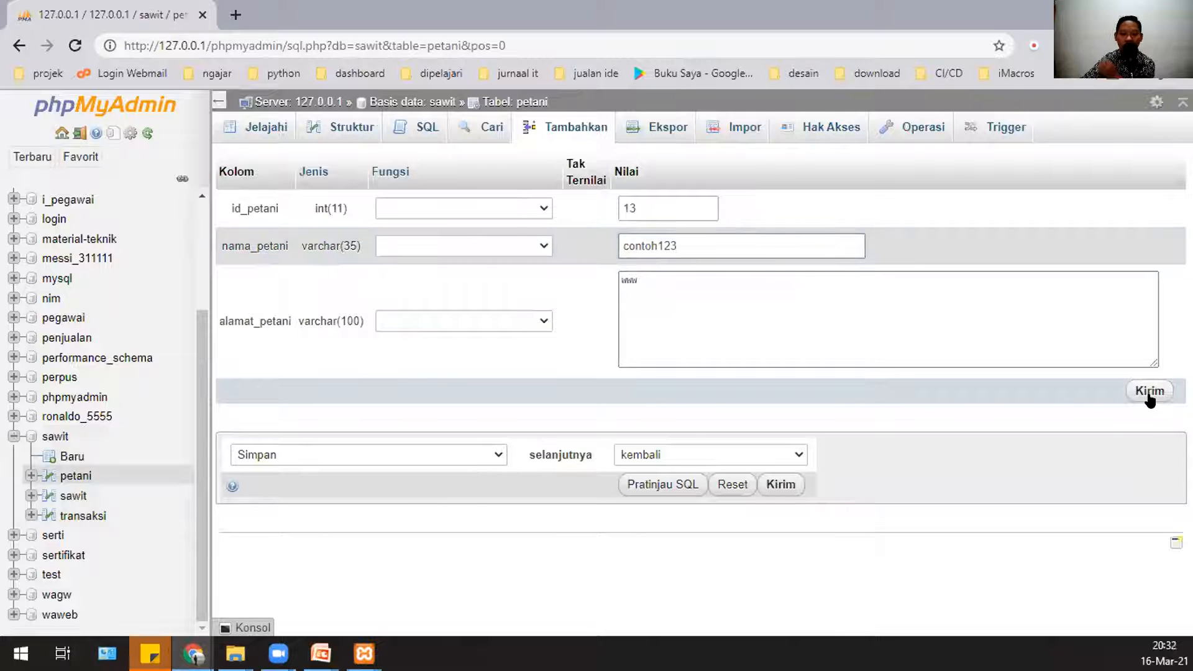
click(1150, 391)
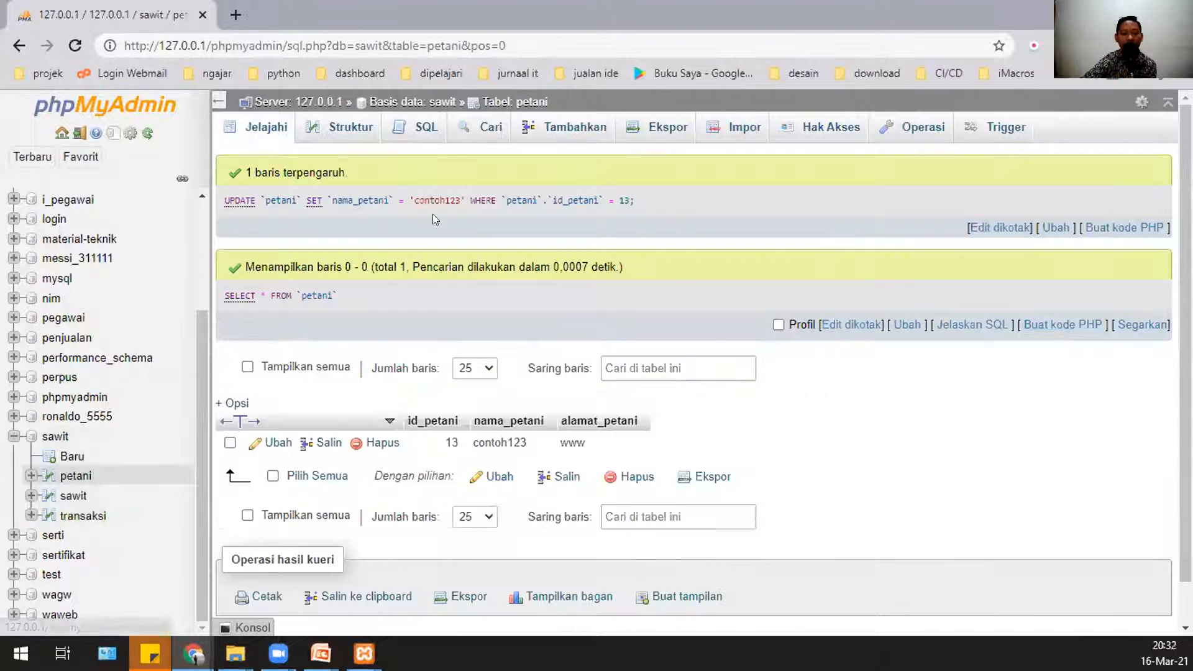
Step: Highlight the executed UPDATE statement for the petani table and minimize the browser window
drag(635, 201, 222, 198)
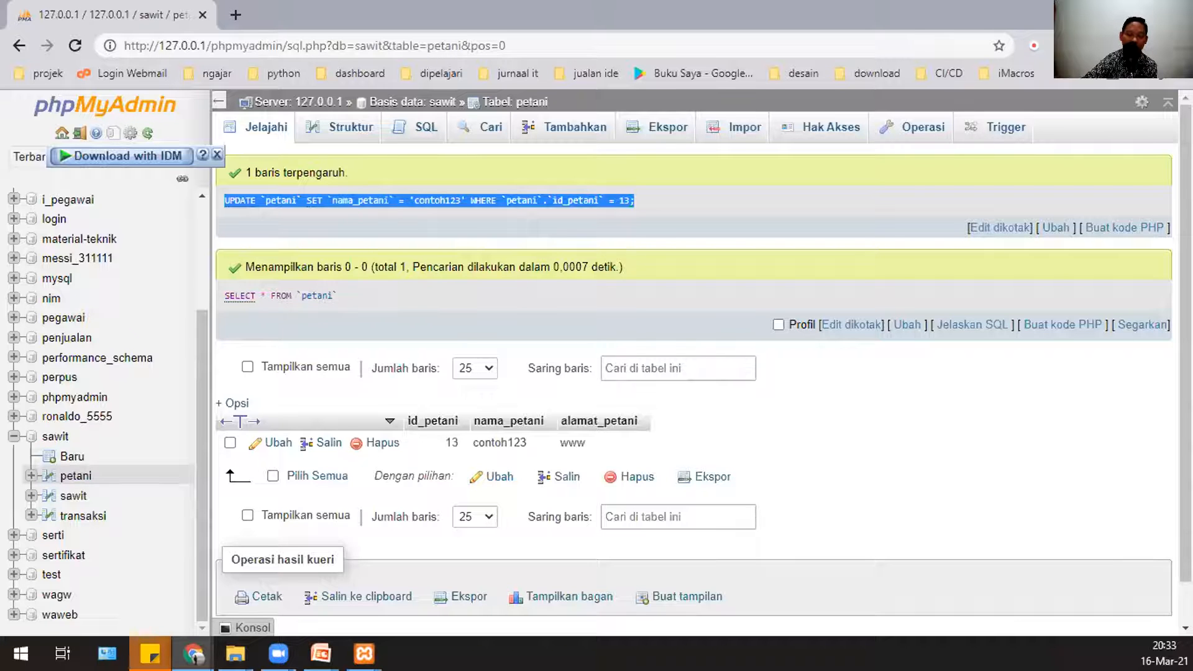
click(187, 653)
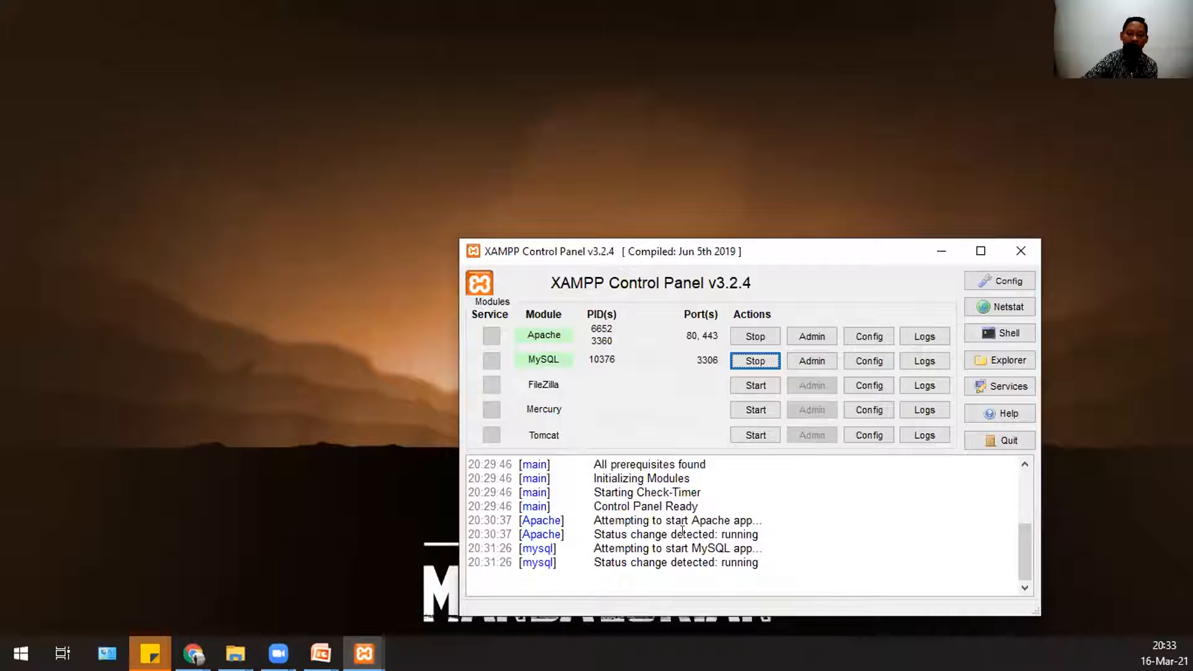